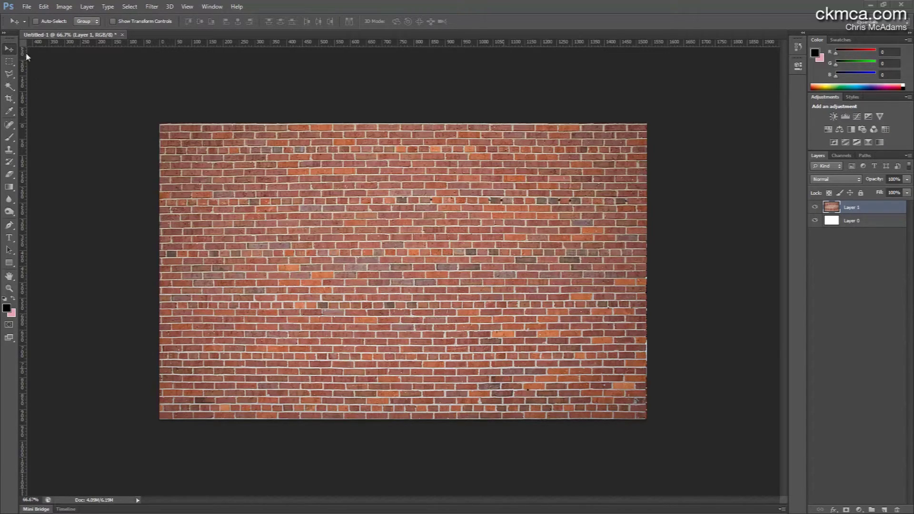
- With the Move tool active, select the entire brick layer
left_click(7, 51)
key("ctrl+a")
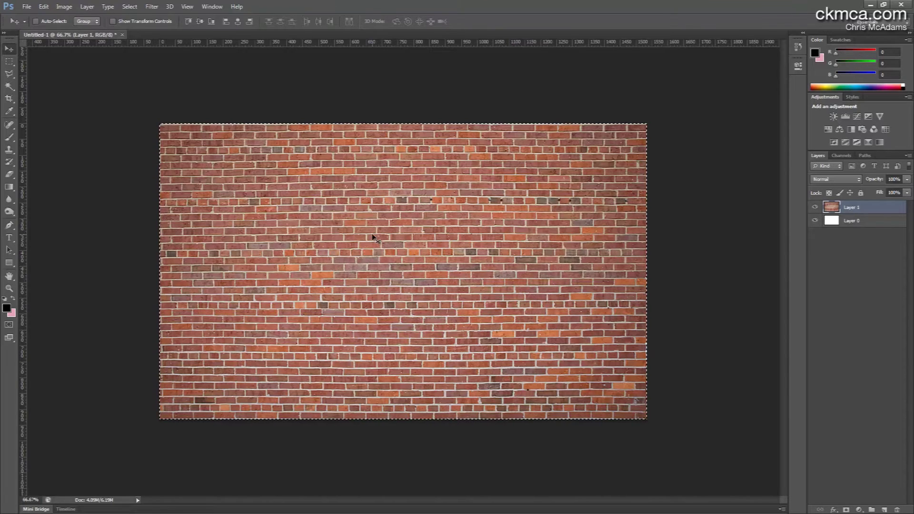
key("ctrl+n")
double_click(428, 230)
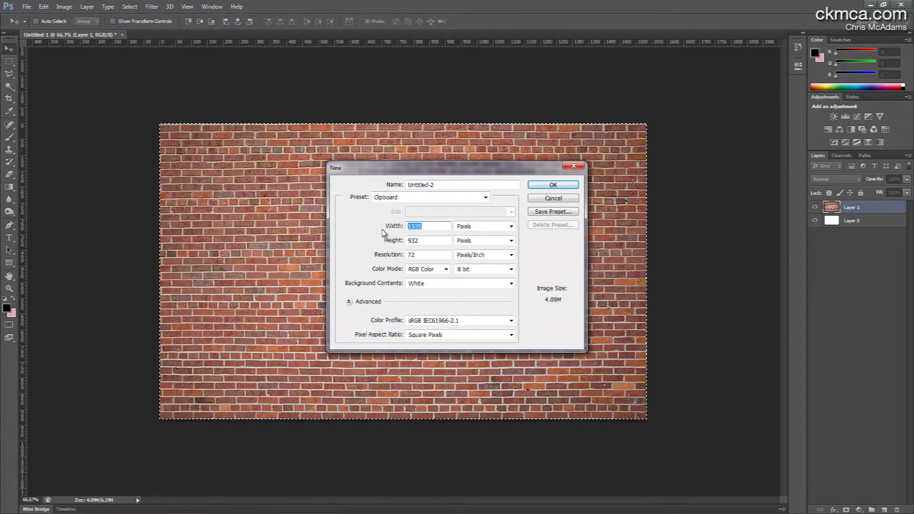
type("10000")
key("Tab")
key("Tab")
type("10000")
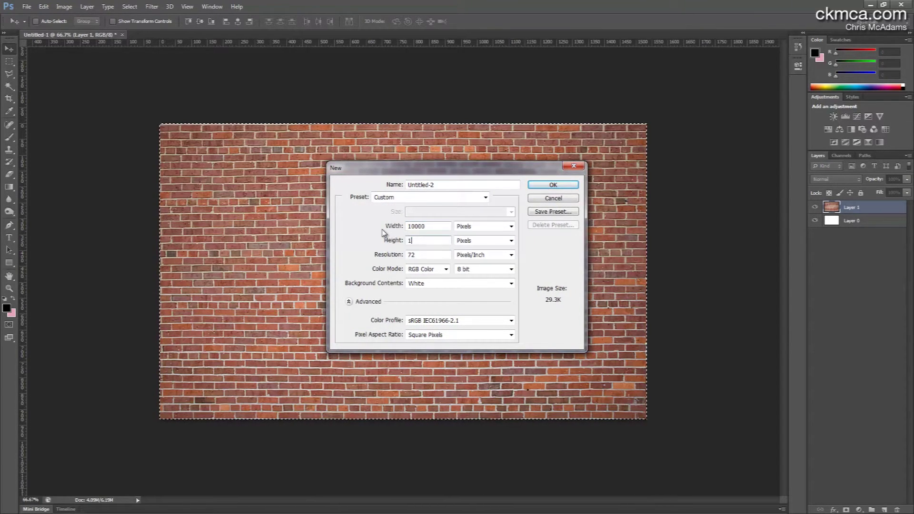
key("Return")
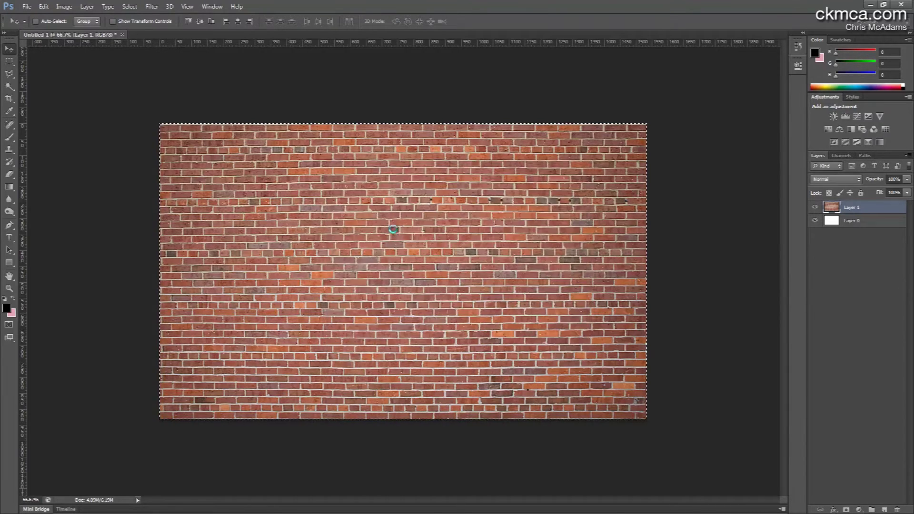
key("ctrl+v")
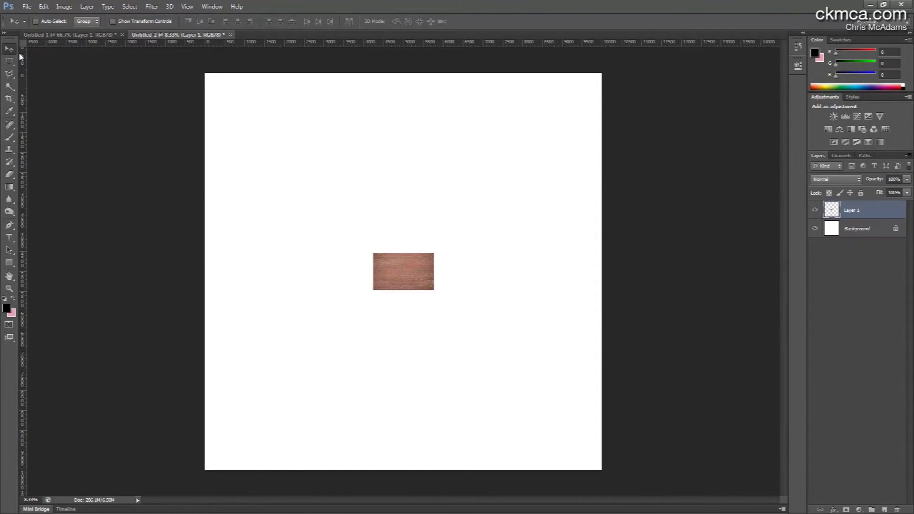
key("ctrl+plus")
key("ctrl+plus")
key("ctrl+plus")
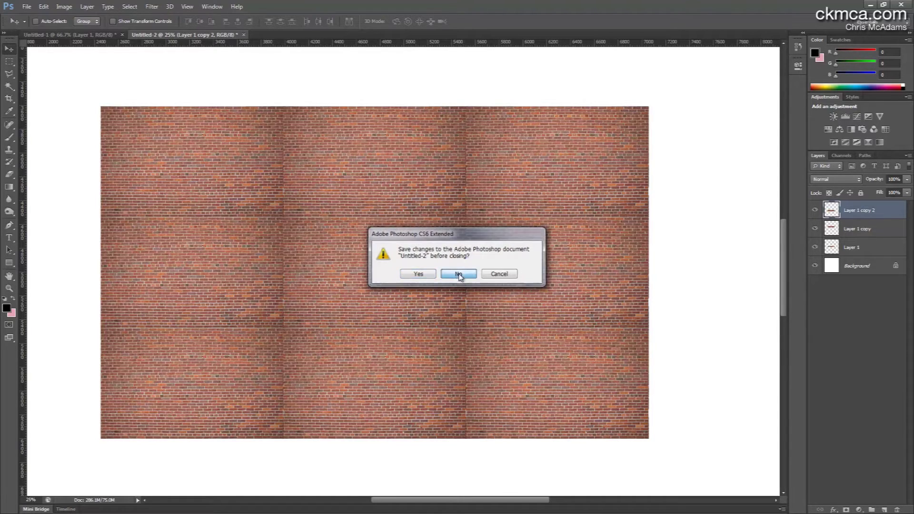
left_click(458, 272)
- Deselect the bricks, inspect them at several zooms ending at 66.67%, and pick the Rectangular Marquee
key("ctrl+d")
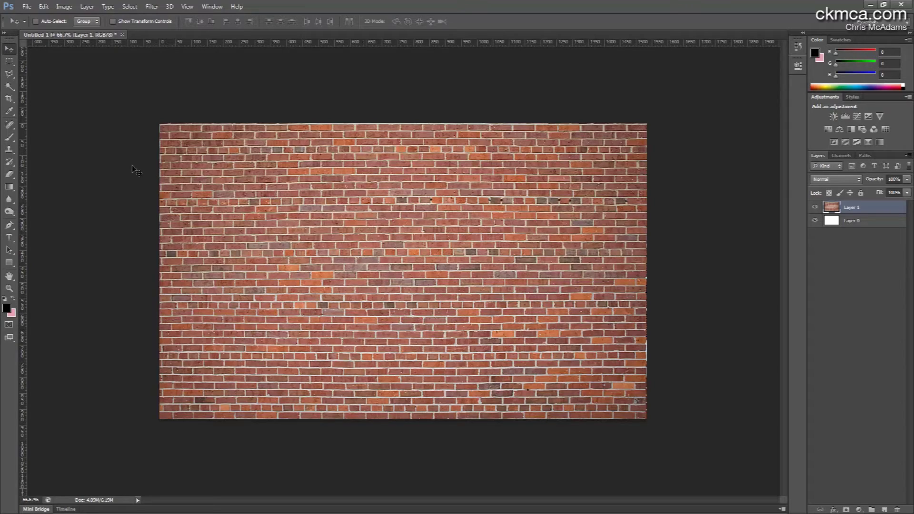
key("ctrl+plus")
key("ctrl+plus")
key("ctrl+plus")
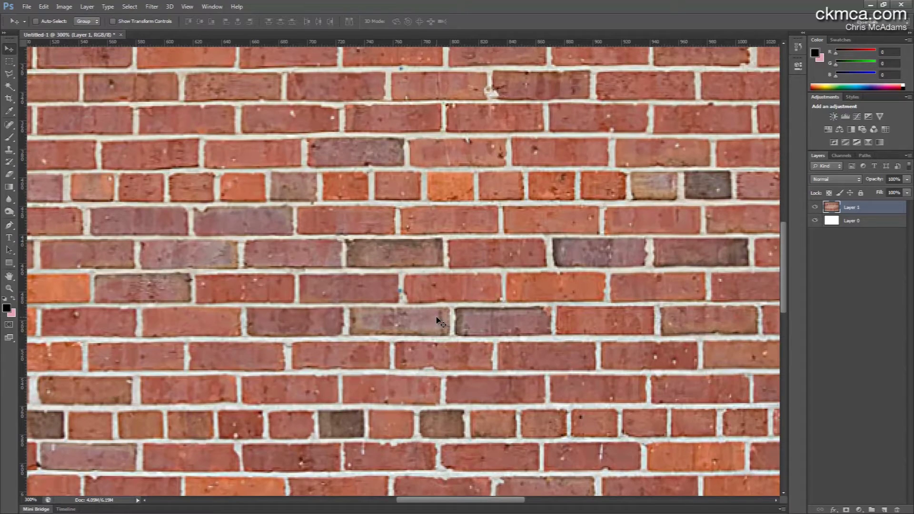
key("ctrl+0")
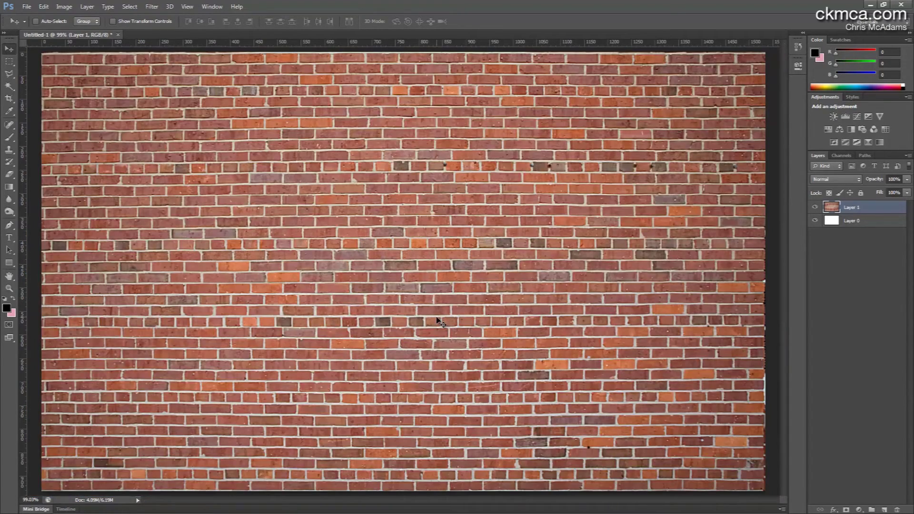
key("ctrl+minus")
key("ctrl+minus")
key("ctrl+plus")
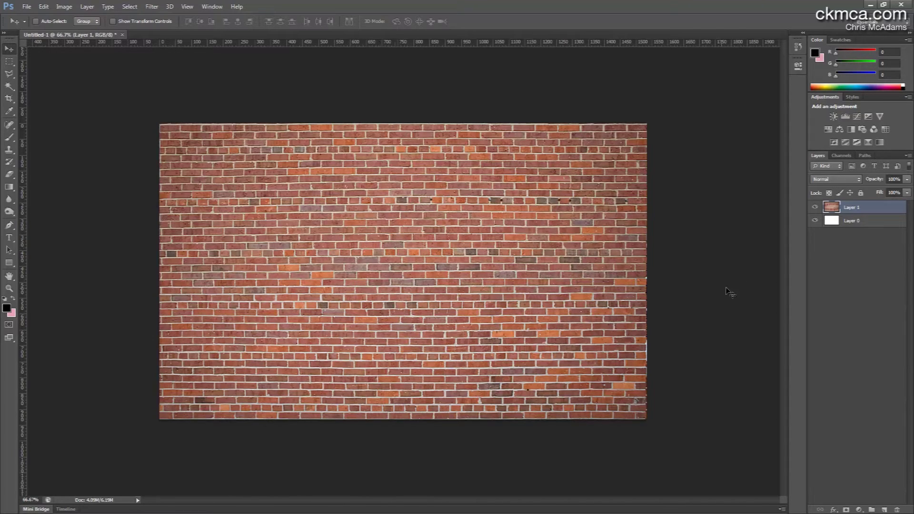
left_click(9, 61)
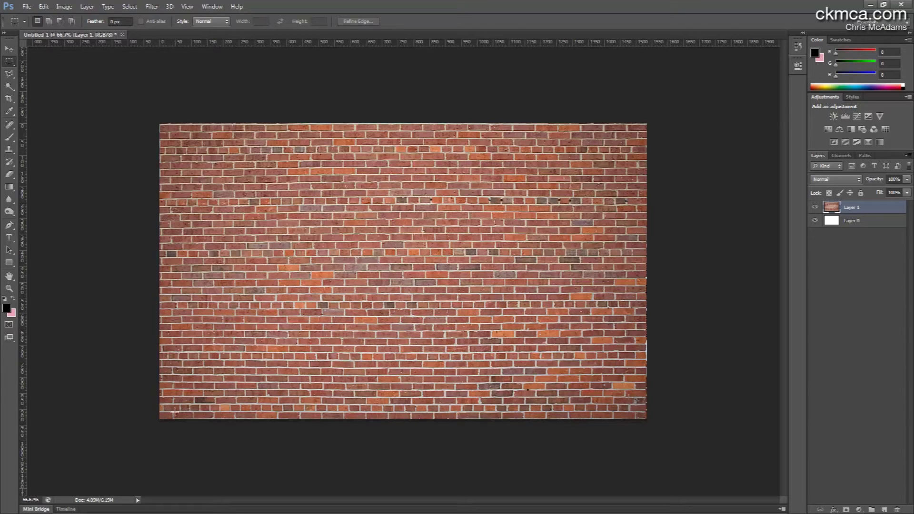
- Copy a 768×768 marquee of bricks and start a new document from the Clipboard preset
left_click_drag(163, 411, 413, 168)
left_click_drag(339, 227, 412, 227)
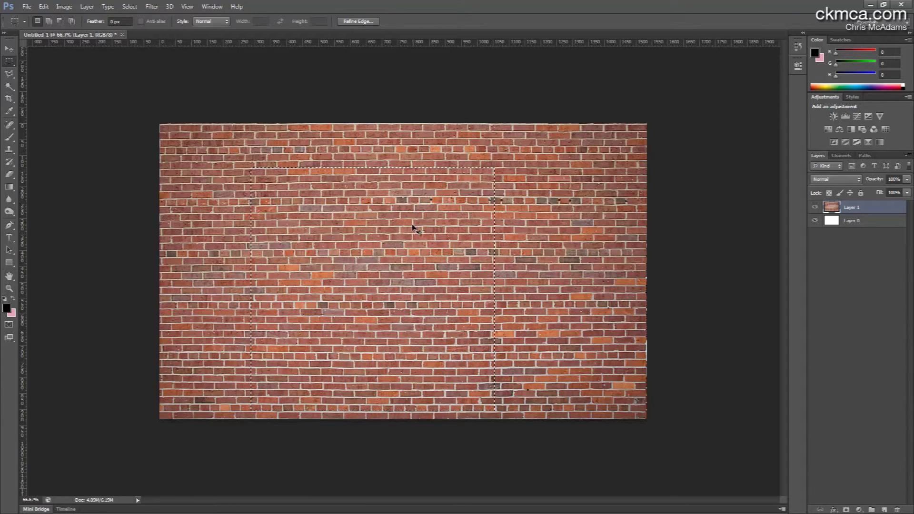
key("ctrl+c")
key("ctrl+n")
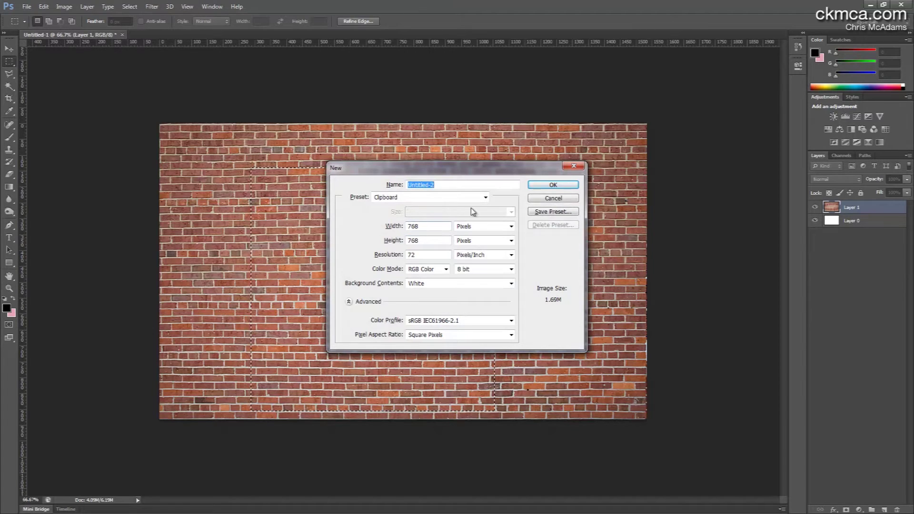
- Create the 768×768 document and paste the brick square into it as Layer 1
left_click(550, 186)
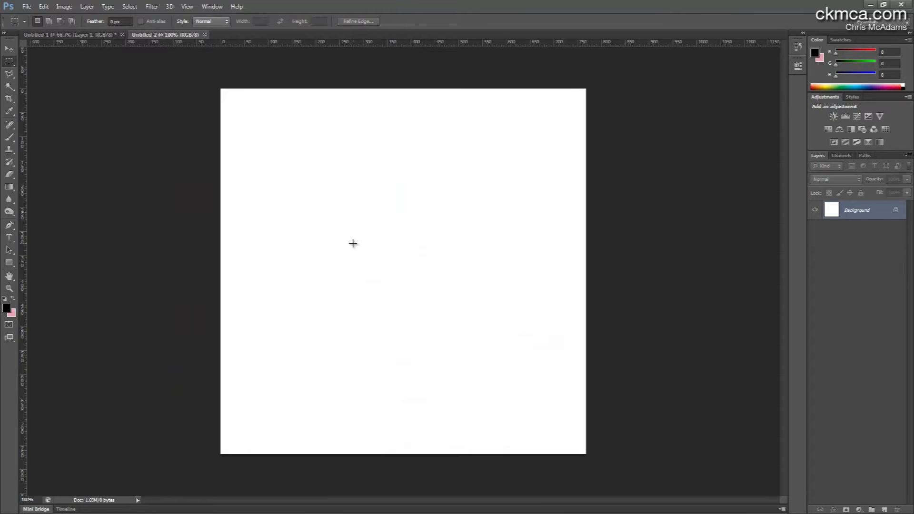
key("ctrl+v")
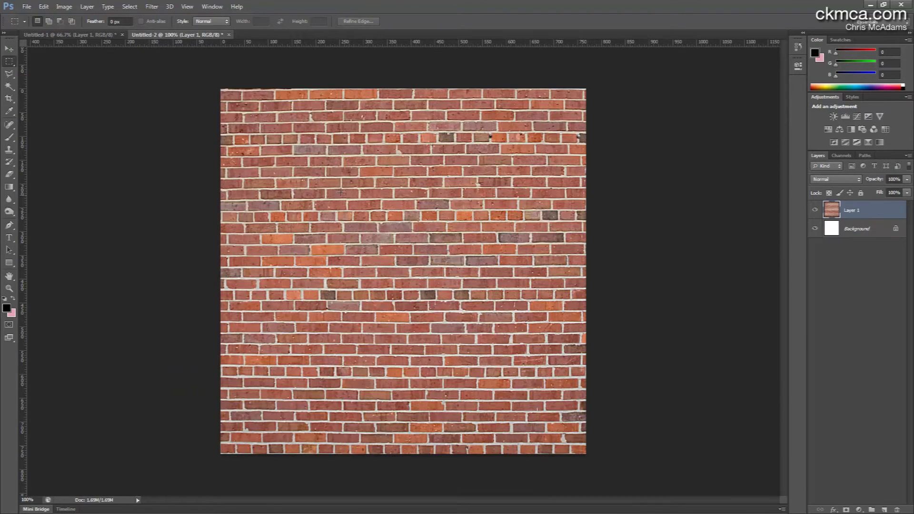
left_click(69, 7)
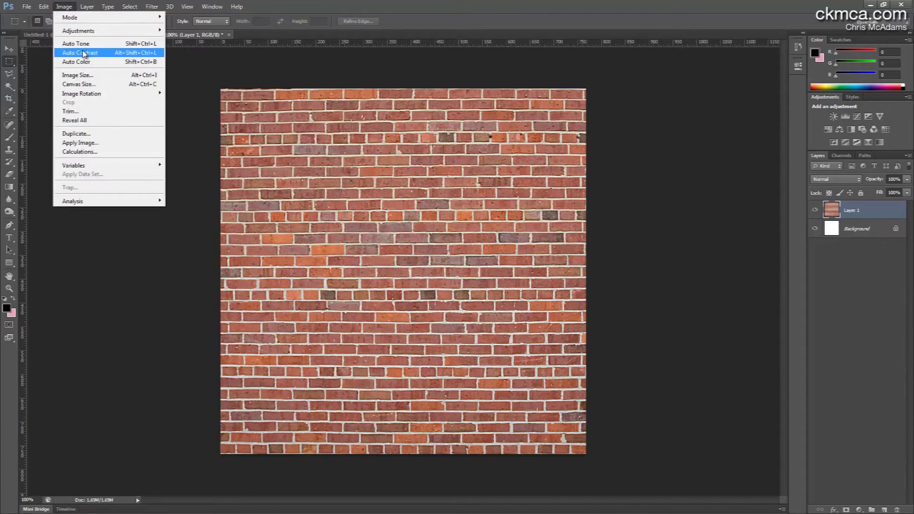
- Try and undo Auto Tone, then lower the bricks' contrast to -33 with Brightness/Contrast
left_click(84, 44)
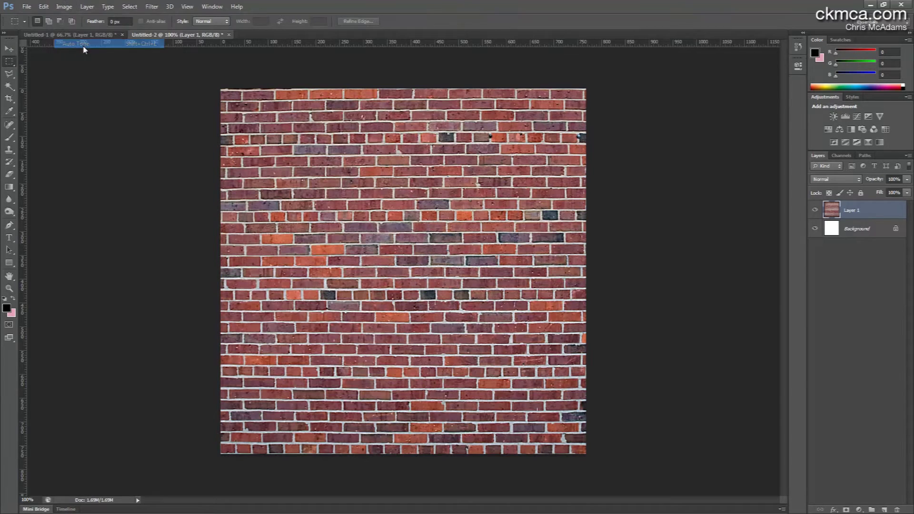
key("ctrl+z")
left_click(64, 7)
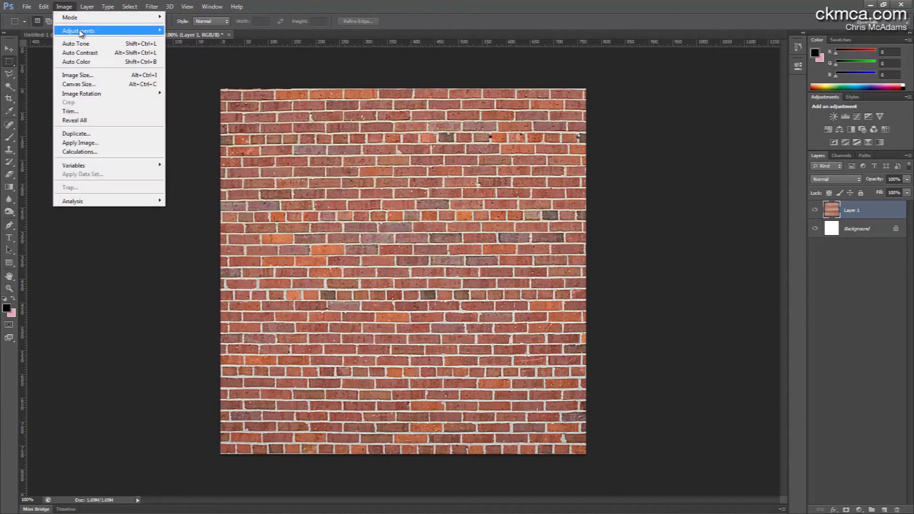
mouse_move(81, 30)
left_click(199, 32)
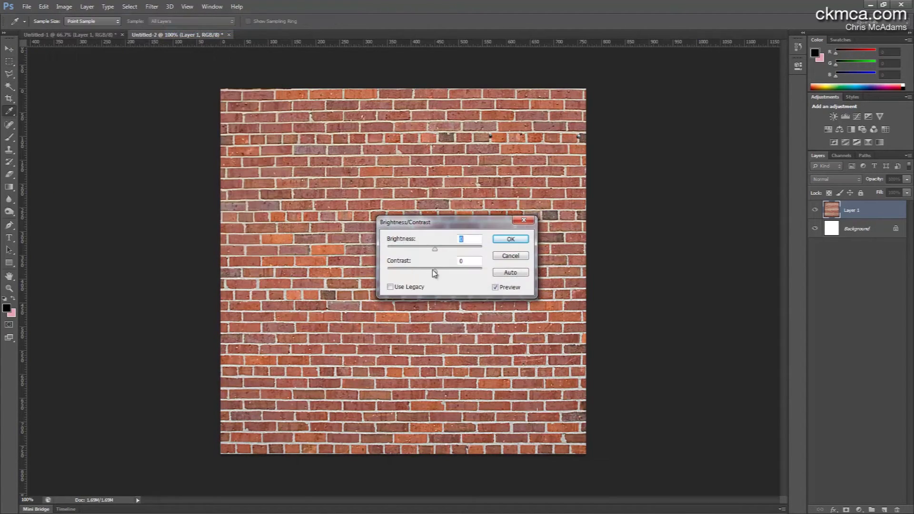
left_click_drag(433, 271, 412, 274)
left_click_drag(401, 227, 588, 227)
left_click_drag(599, 271, 619, 252)
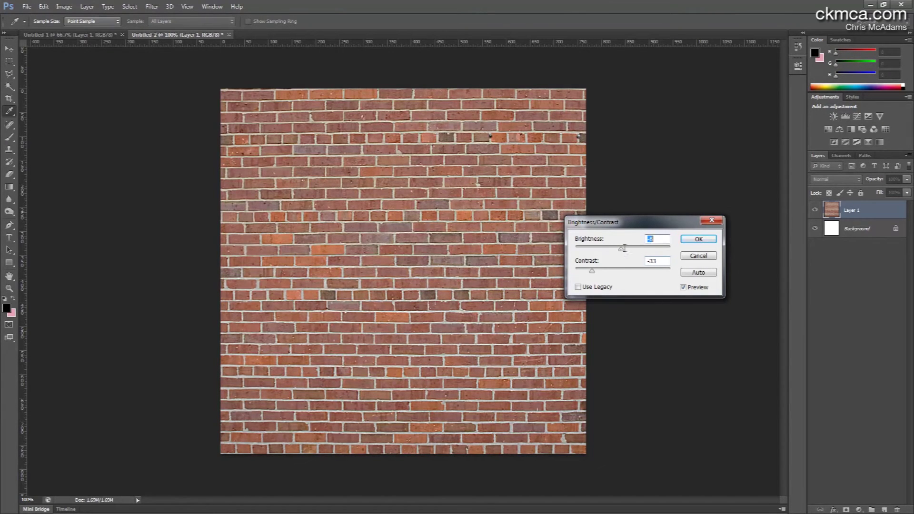
left_click(698, 239)
key("m")
left_click(64, 6)
- Lower the brick square's saturation to -12 in Hue/Saturation
mouse_move(76, 31)
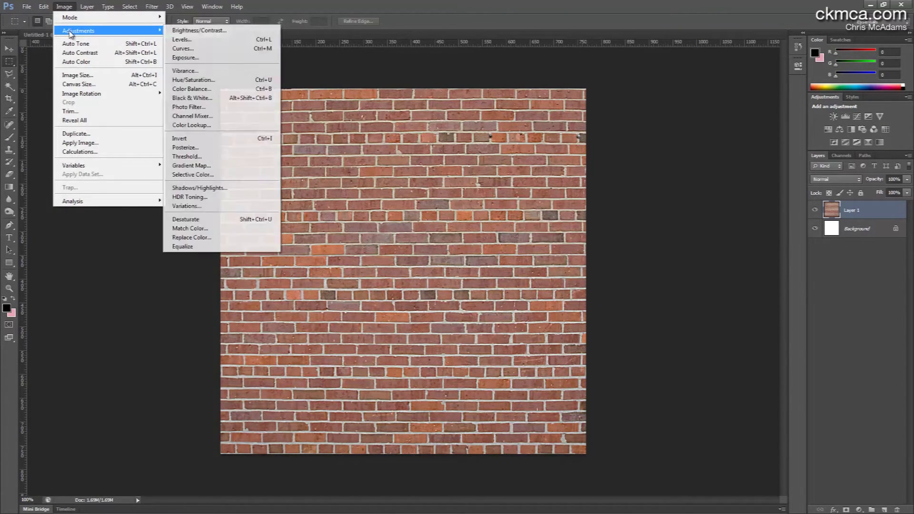
left_click(212, 80)
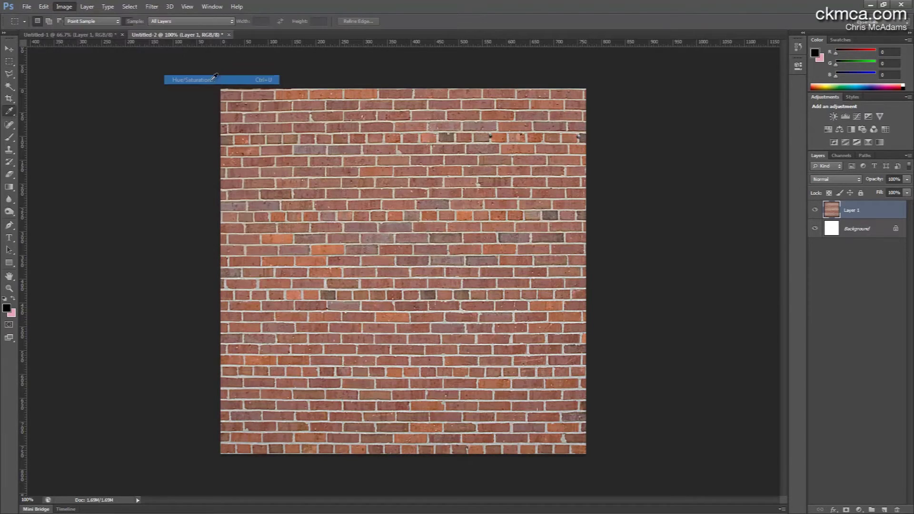
left_click_drag(447, 190, 631, 190)
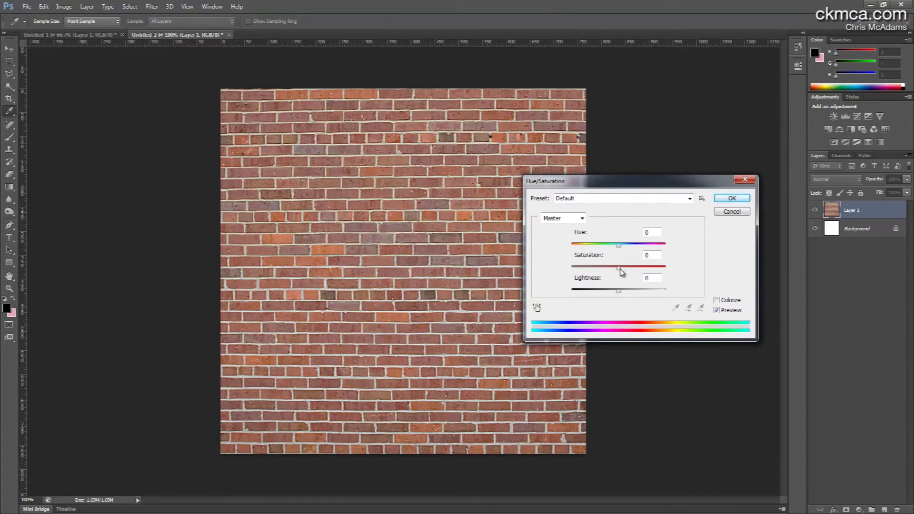
left_click_drag(619, 267, 614, 271)
left_click(728, 197)
key("m")
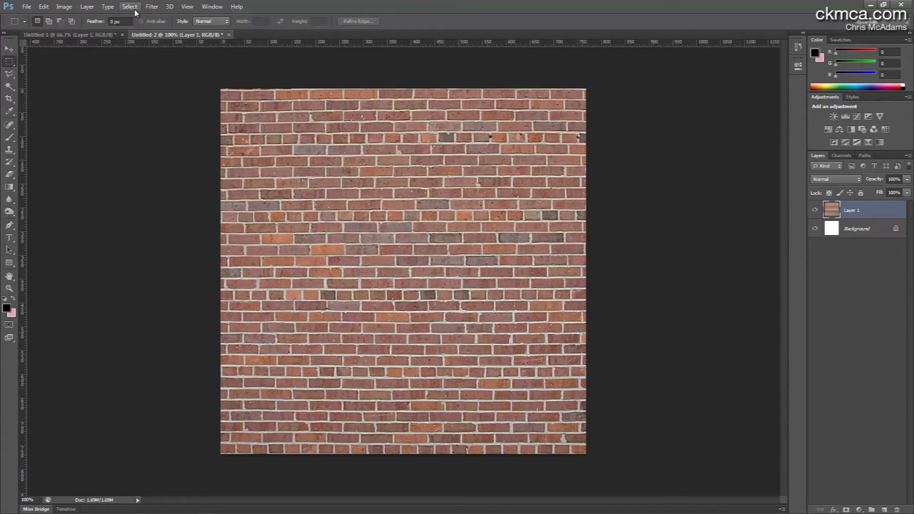
- Show the Filter > Other submenu containing Offset
left_click(151, 7)
mouse_move(184, 177)
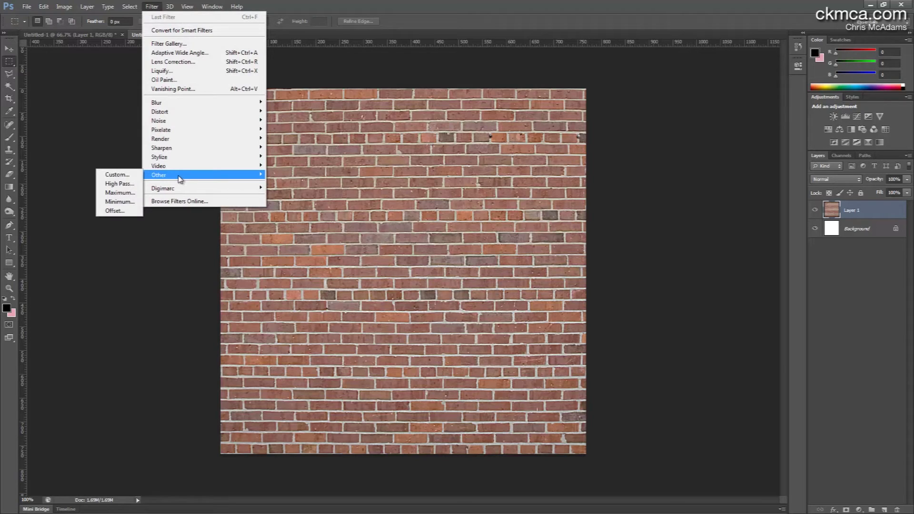
- Offset the brick layer 384 px horizontally and 384 px vertically with Wrap Around
left_click(120, 215)
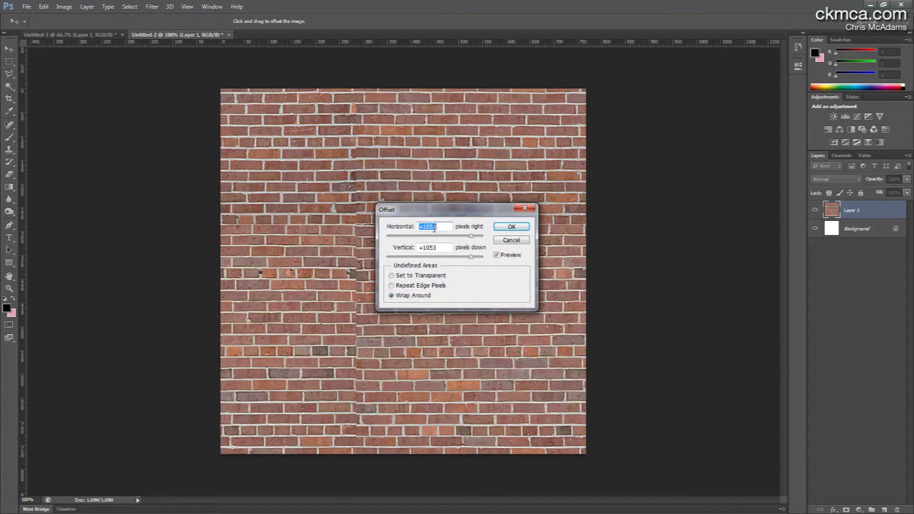
type("768")
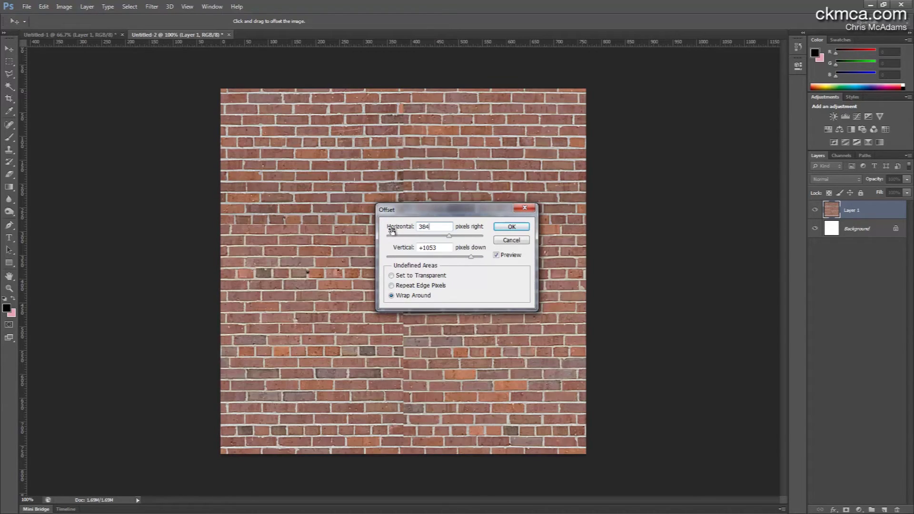
key("Tab")
type("384")
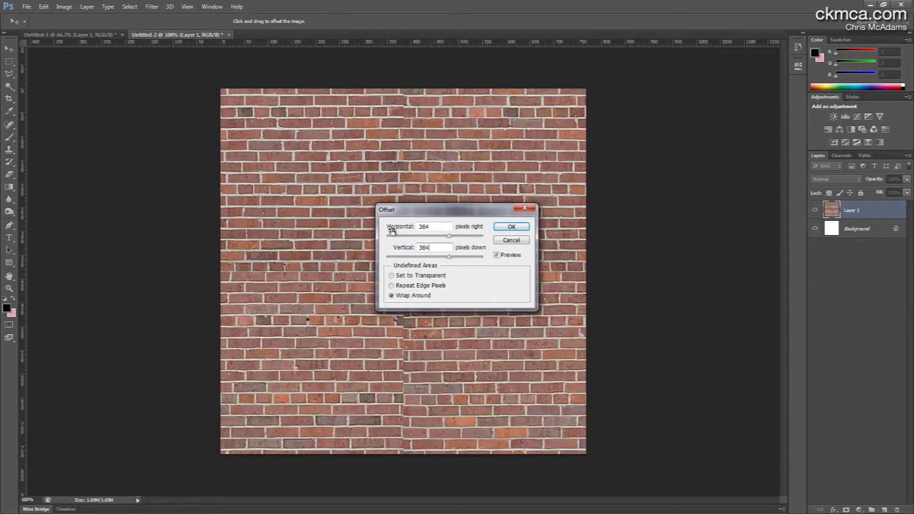
left_click_drag(452, 209, 679, 195)
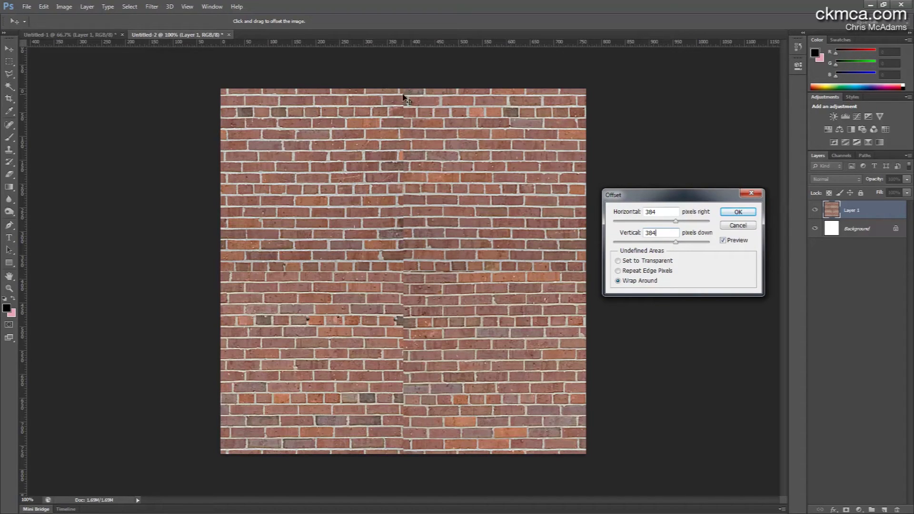
left_click(738, 212)
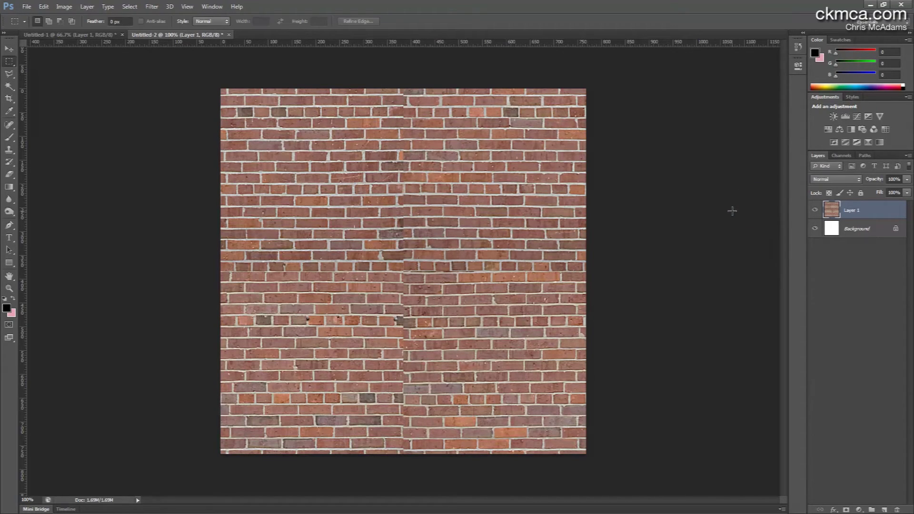
- Zoom in on the central seams and select the Clone Stamp Tool
key("ctrl+plus")
key("ctrl+plus")
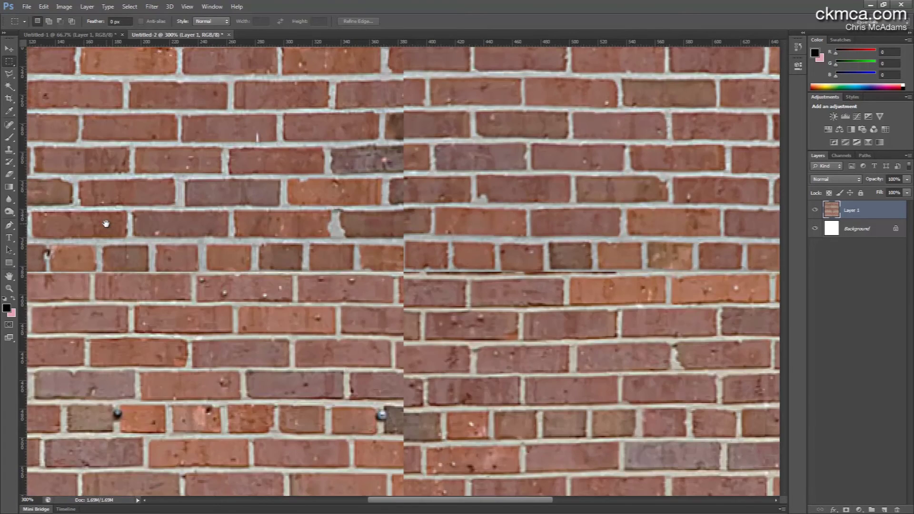
left_click_drag(274, 309, 497, 322)
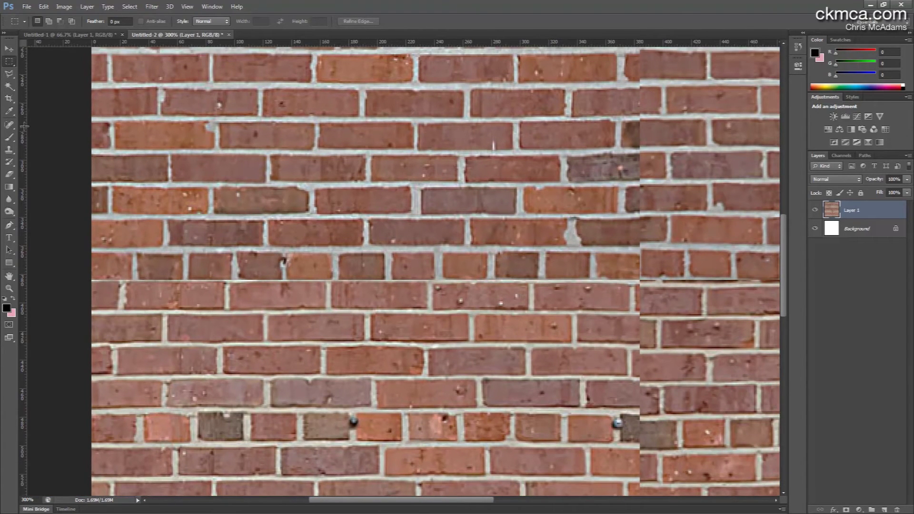
left_click(9, 152)
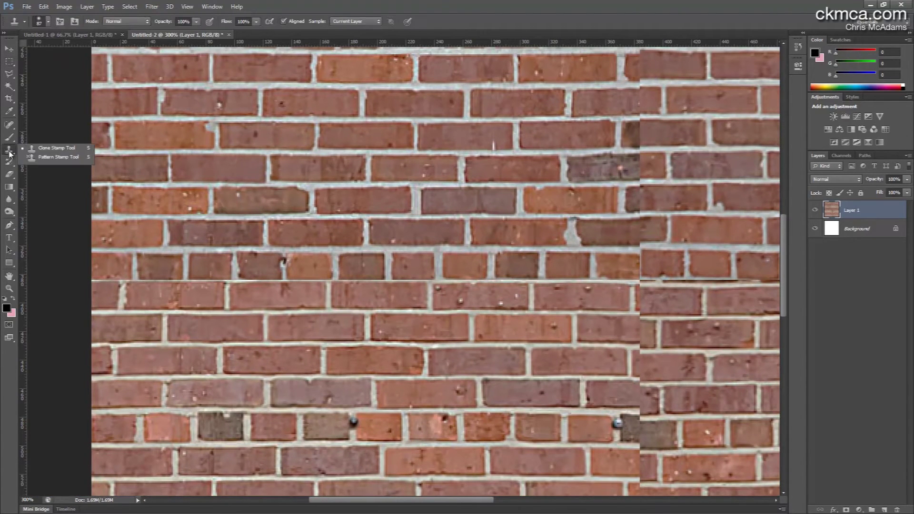
left_click(46, 150)
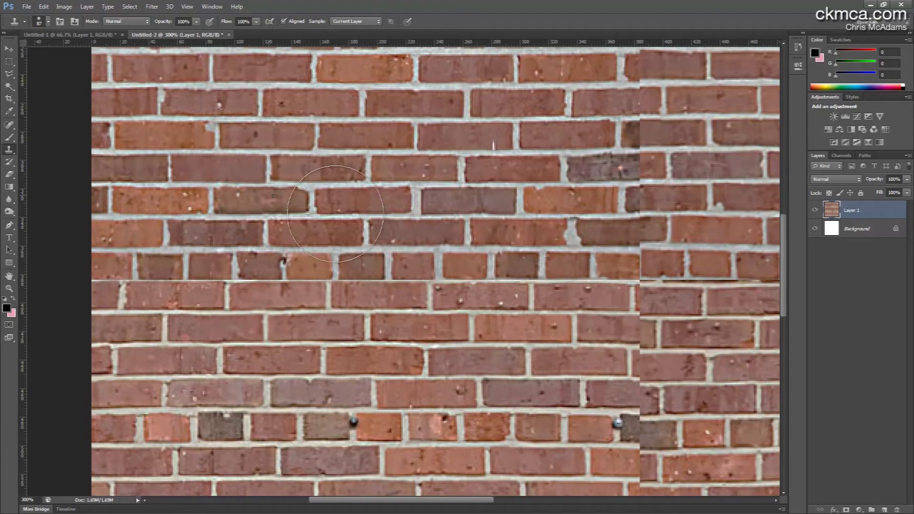
- Set the clone brush to 60 px size, 0% hardness and 69% opacity
right_click(336, 215)
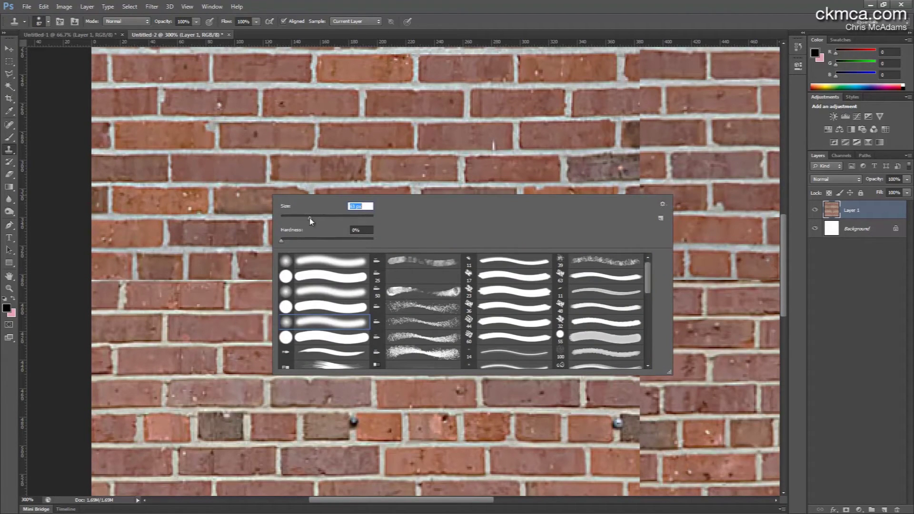
left_click_drag(310, 219, 308, 218)
left_click(196, 21)
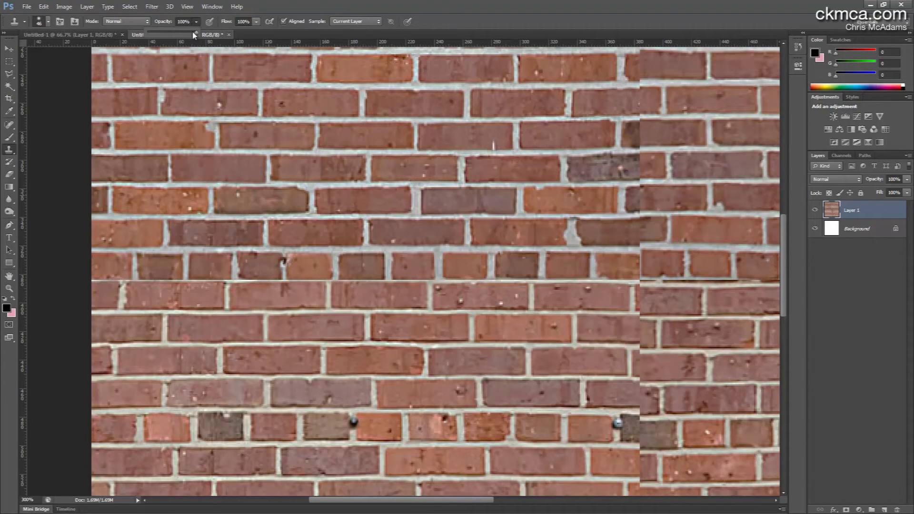
left_click_drag(196, 33, 182, 35)
- Clone bricks and mortar along the horizontal seam from the left edge, panning along it
left_click(93, 184)
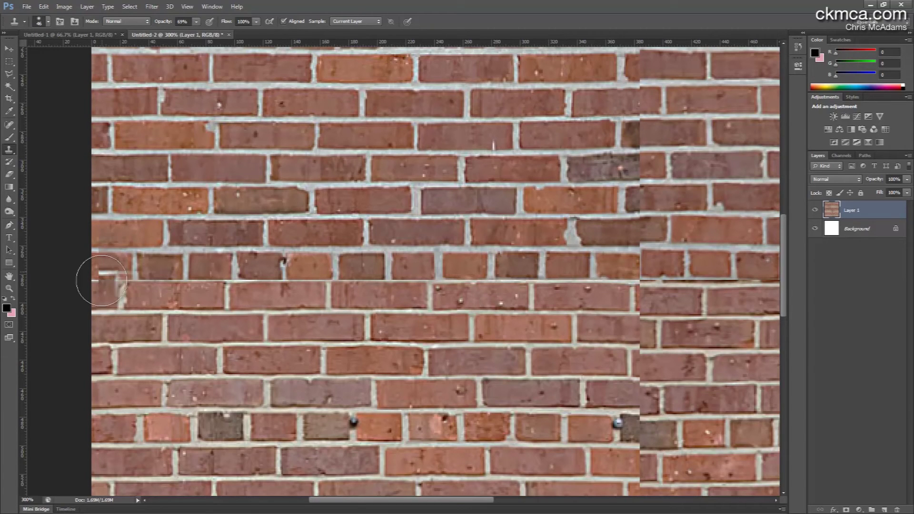
mouse_move(95, 281)
left_mouse_down()
mouse_move(330, 280)
mouse_move(195, 280)
mouse_move(228, 280)
mouse_move(198, 260)
mouse_move(251, 279)
mouse_move(176, 273)
mouse_move(241, 263)
mouse_move(193, 258)
mouse_move(129, 195)
mouse_move(97, 223)
left_mouse_up()
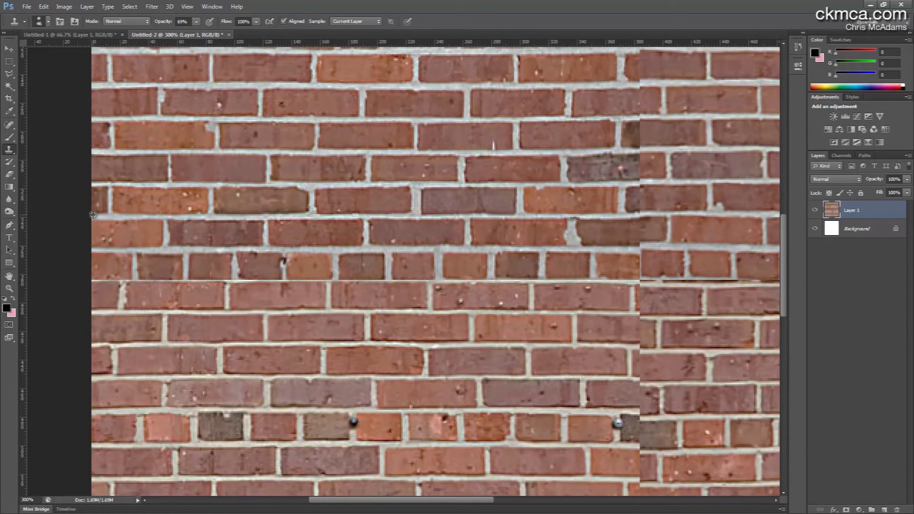
mouse_move(103, 275)
left_mouse_down()
mouse_move(83, 277)
mouse_move(629, 281)
left_mouse_up()
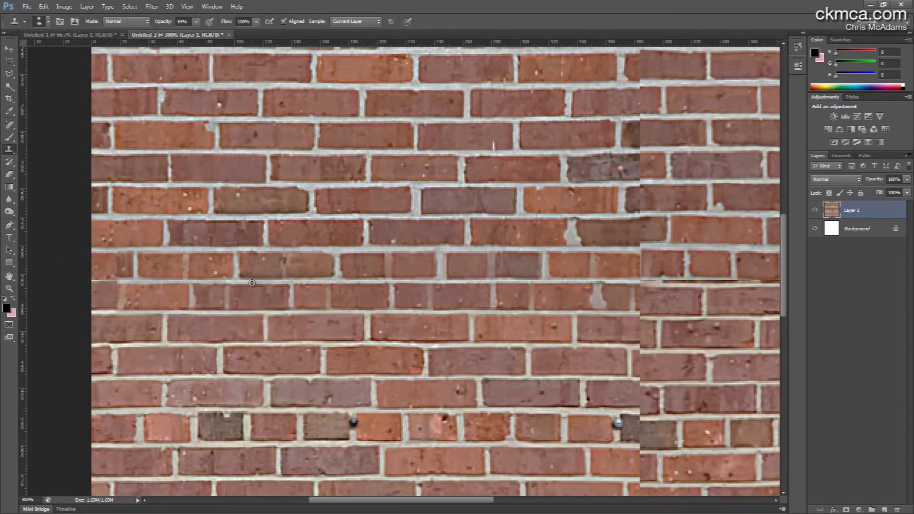
left_click_drag(210, 279, 109, 282)
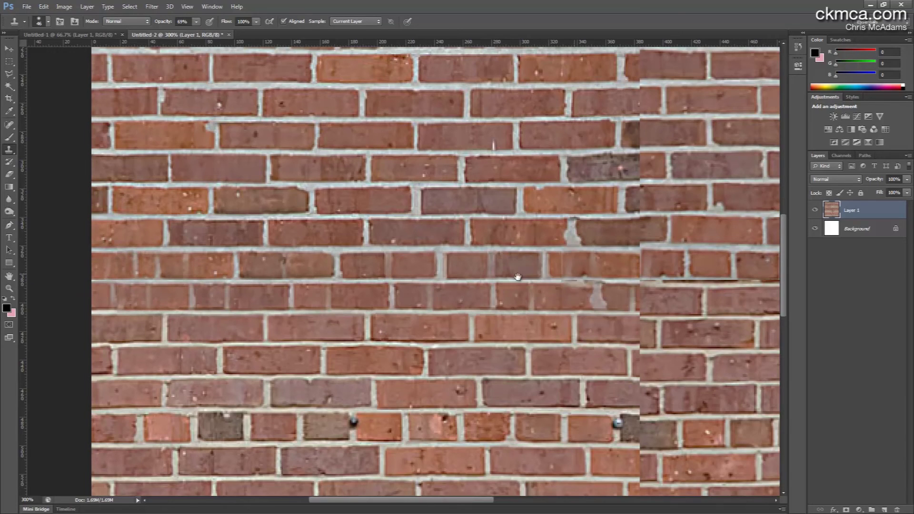
left_click_drag(588, 272, 474, 270)
left_click_drag(613, 273, 452, 272)
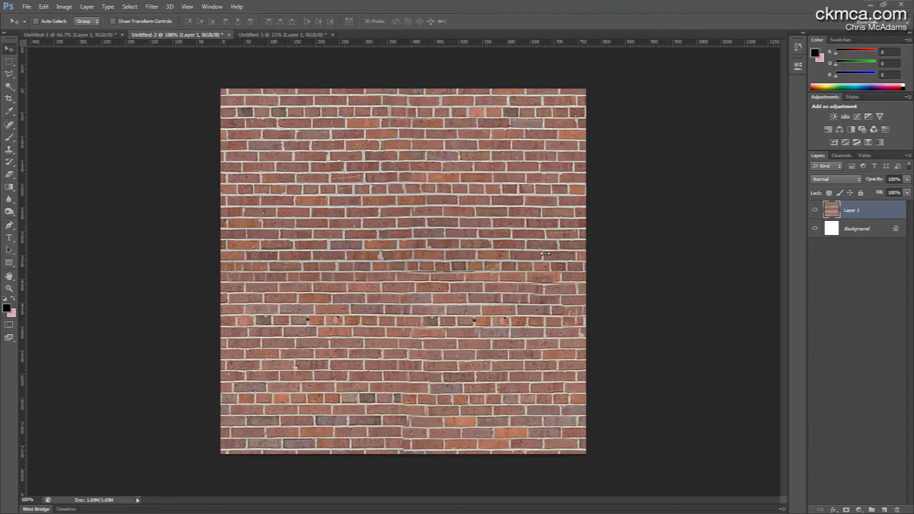
- Tile copies of the cleaned brick square into a strip above the seamed strip and merge them
key("ctrl+a")
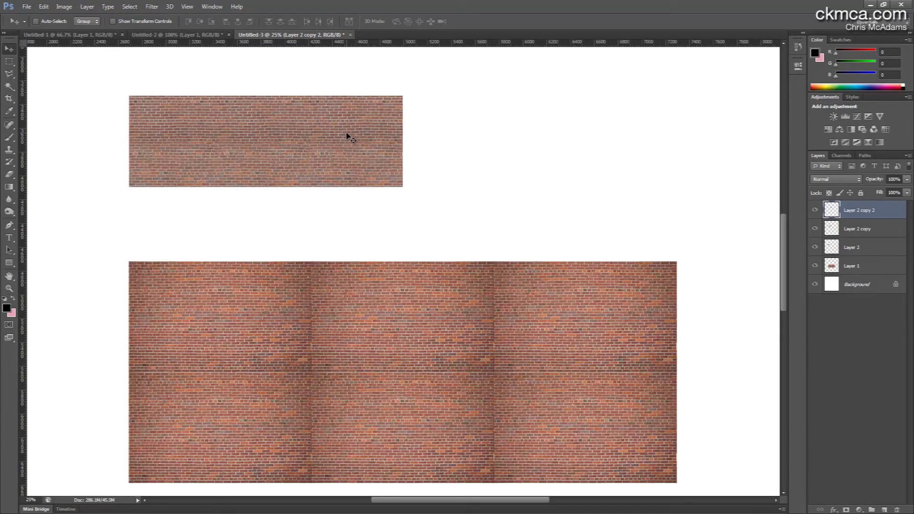
key("ctrl+z")
left_click_drag(243, 132, 513, 137)
key("ctrl+alt+z")
key("ctrl+alt+z")
key("ctrl+e")
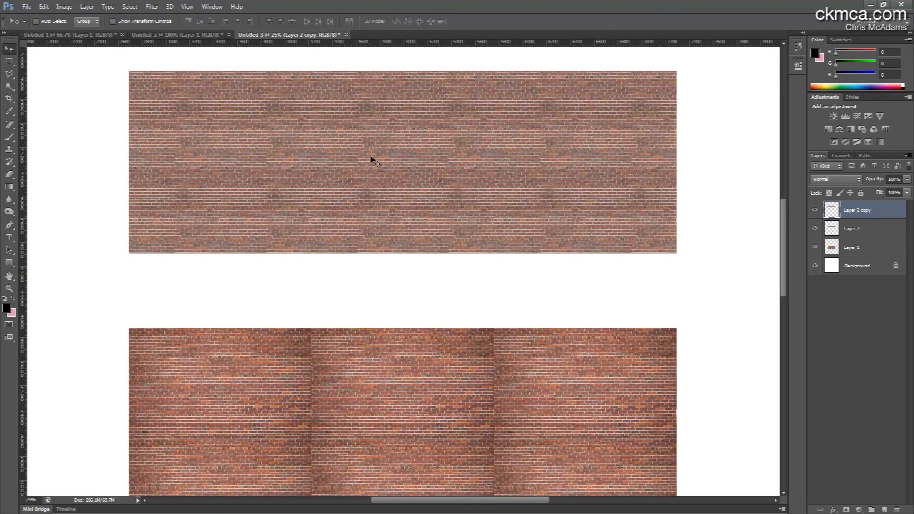
- Look over the tiled strips on Untitled-3, then return to the Untitled-2 brick square
scroll(589, 321, "down", 2)
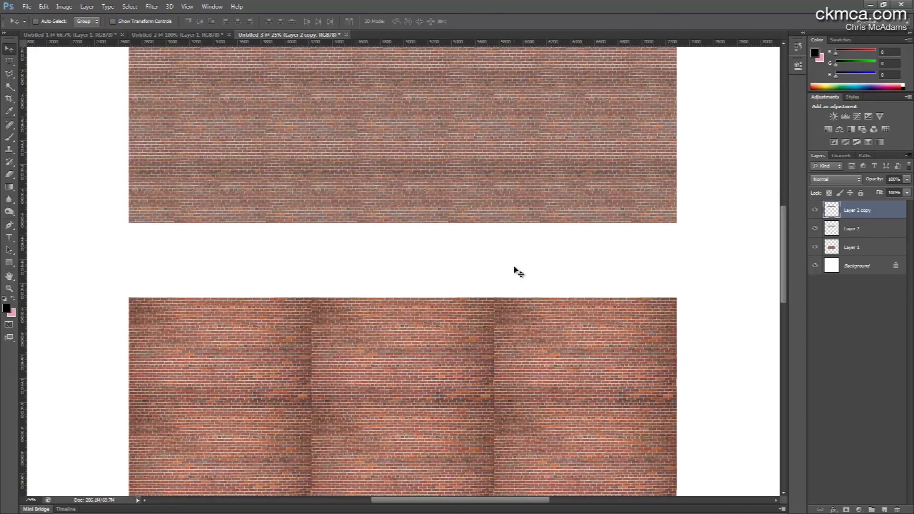
scroll(516, 271, "up", 1)
scroll(447, 247, "down", 3)
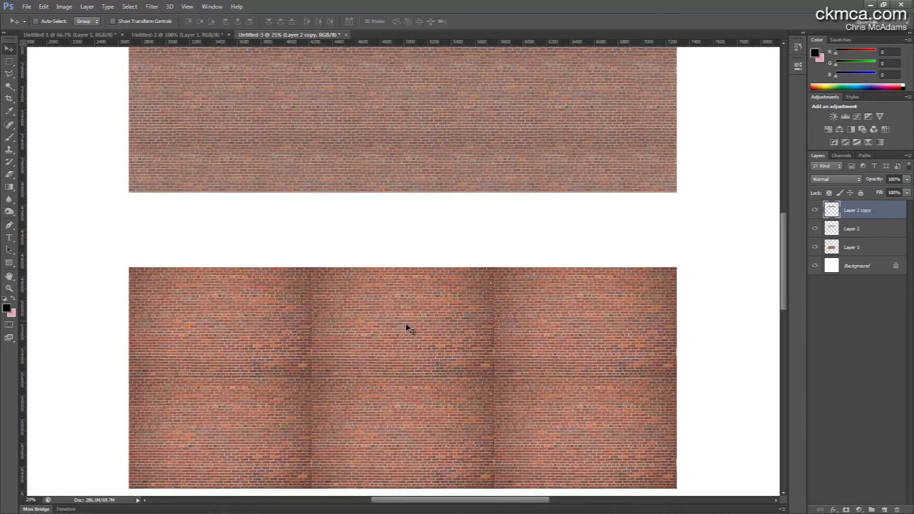
scroll(477, 399, "up", 2)
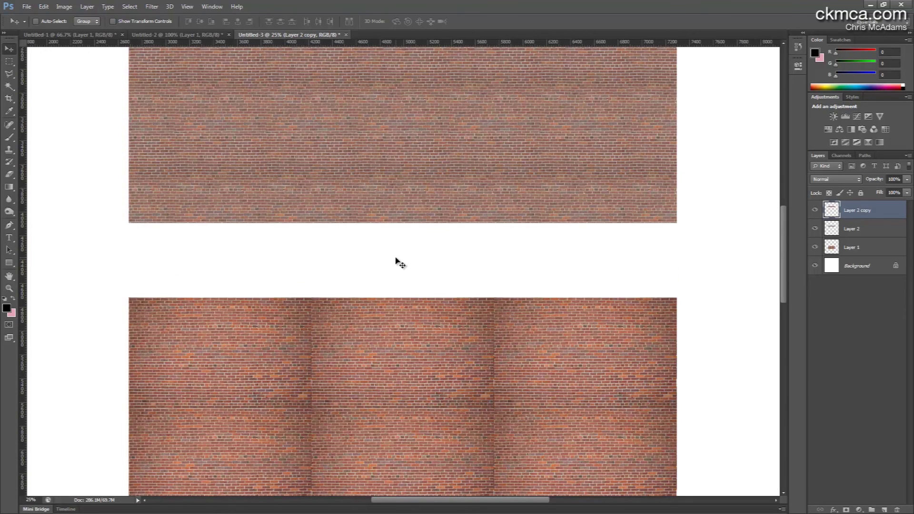
scroll(398, 261, "up", 2)
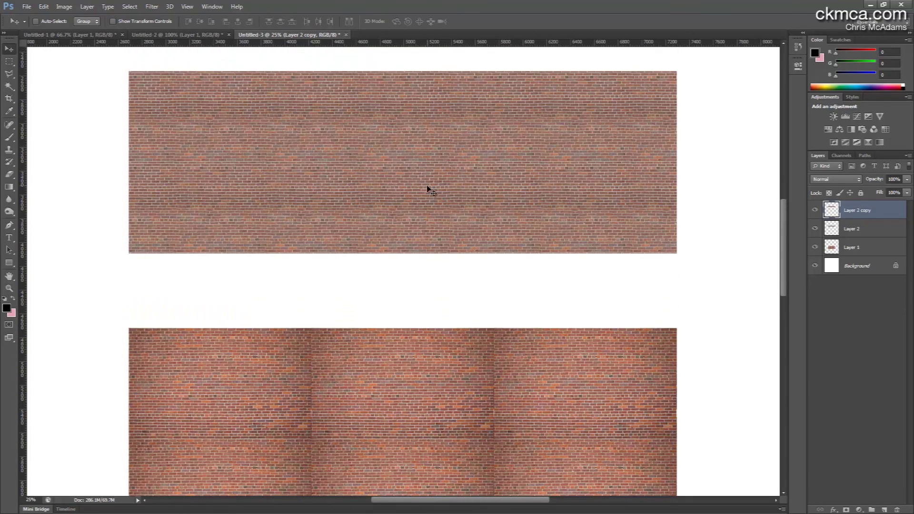
left_click(212, 35)
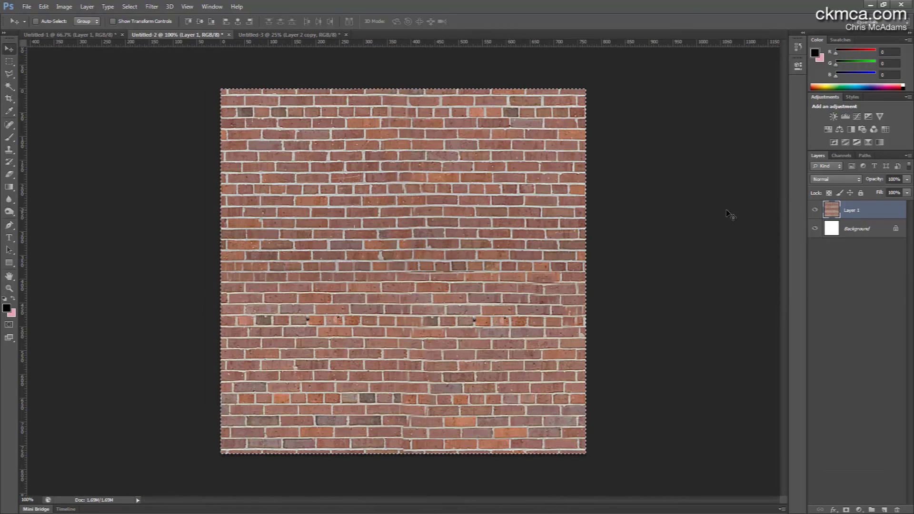
- Deselect the 768 × 768 brick square on Untitled-2
key("ctrl+d")
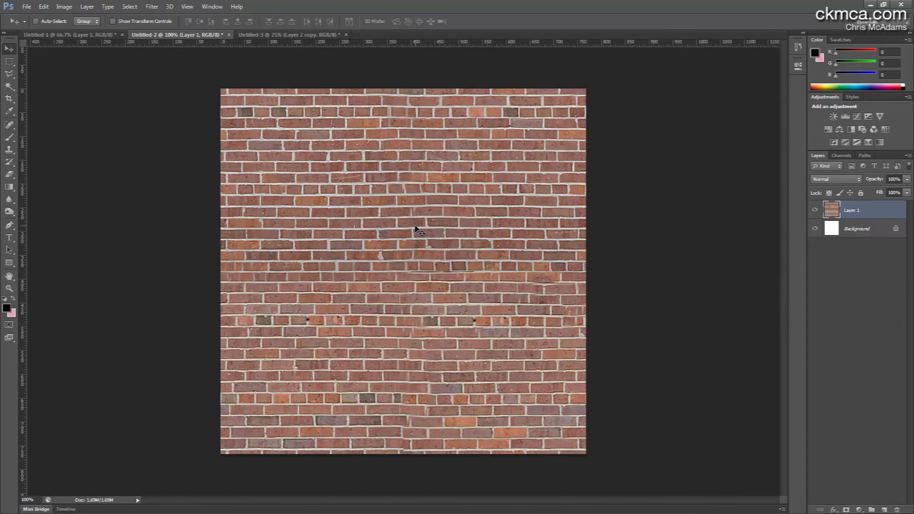